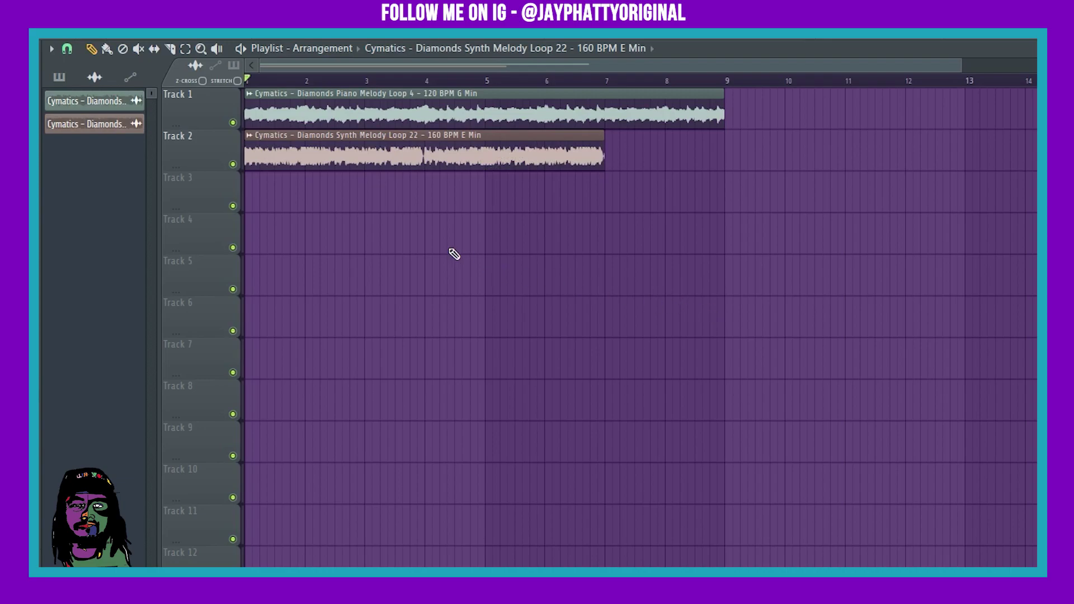
Play both loops, glance at the piano loop's sample settings, and audition the Track 2 synth solo
key(space)
key(space)
double_click(332, 116)
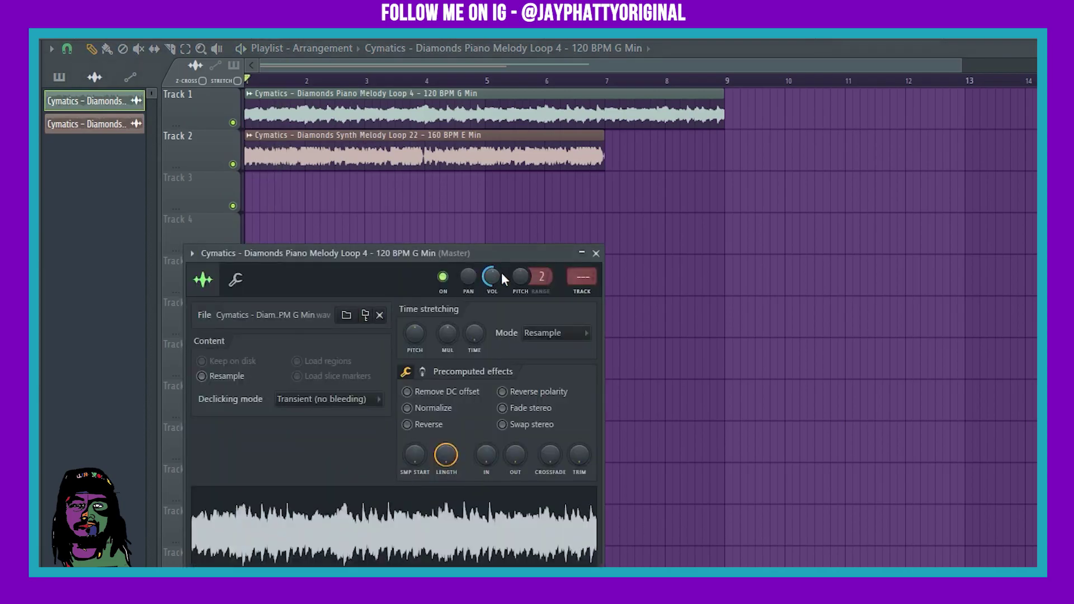
click(596, 249)
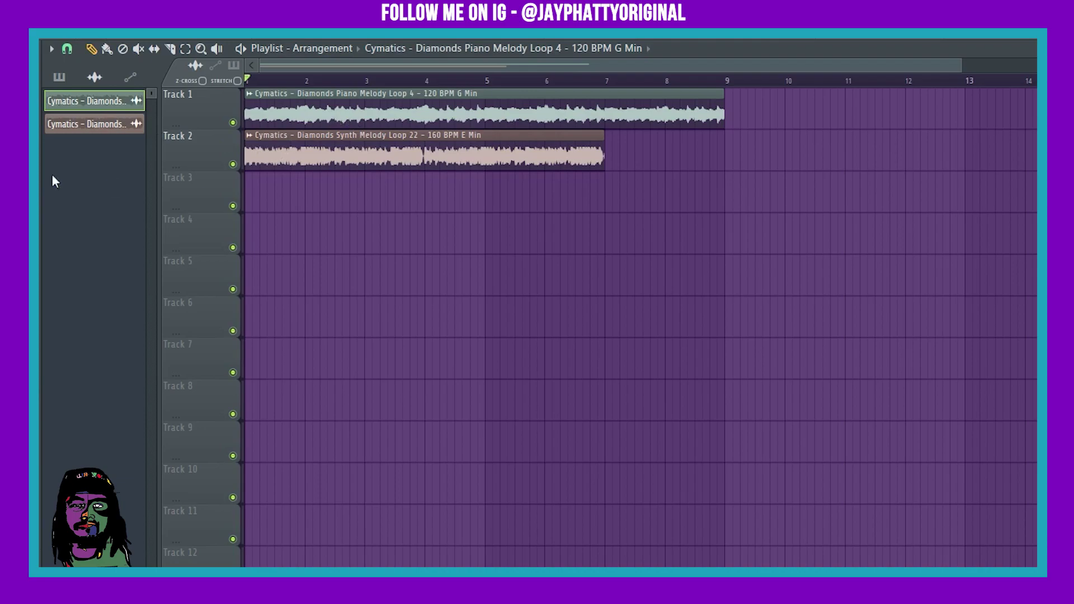
ctrl+click(234, 164)
ctrl+click(234, 165)
Open the Track 2 synth clip in the Newtime time-warp editor, reading 160.36 BPM
click(253, 141)
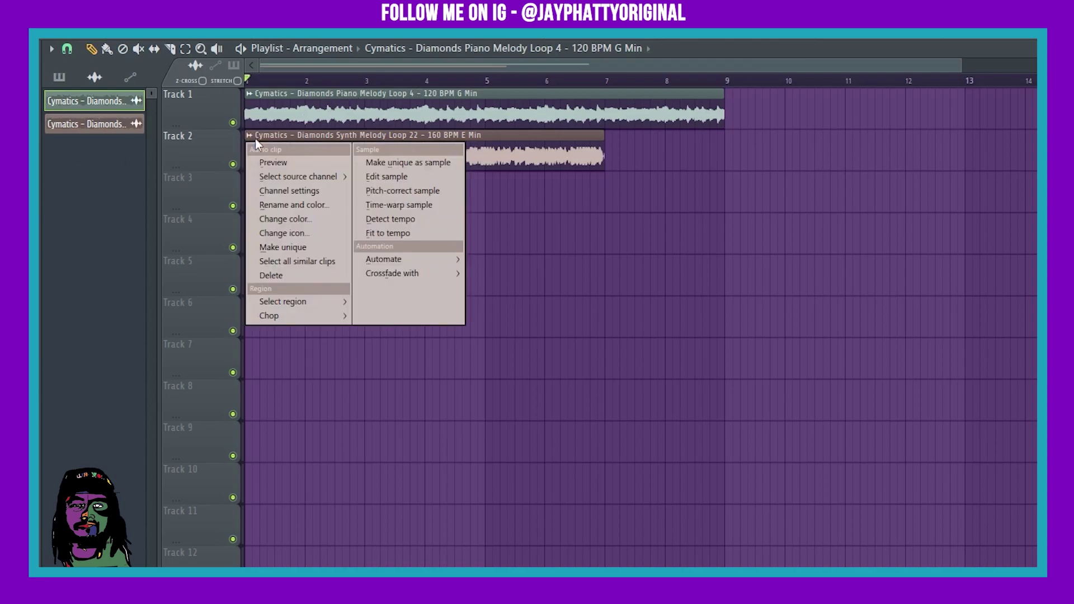
click(428, 209)
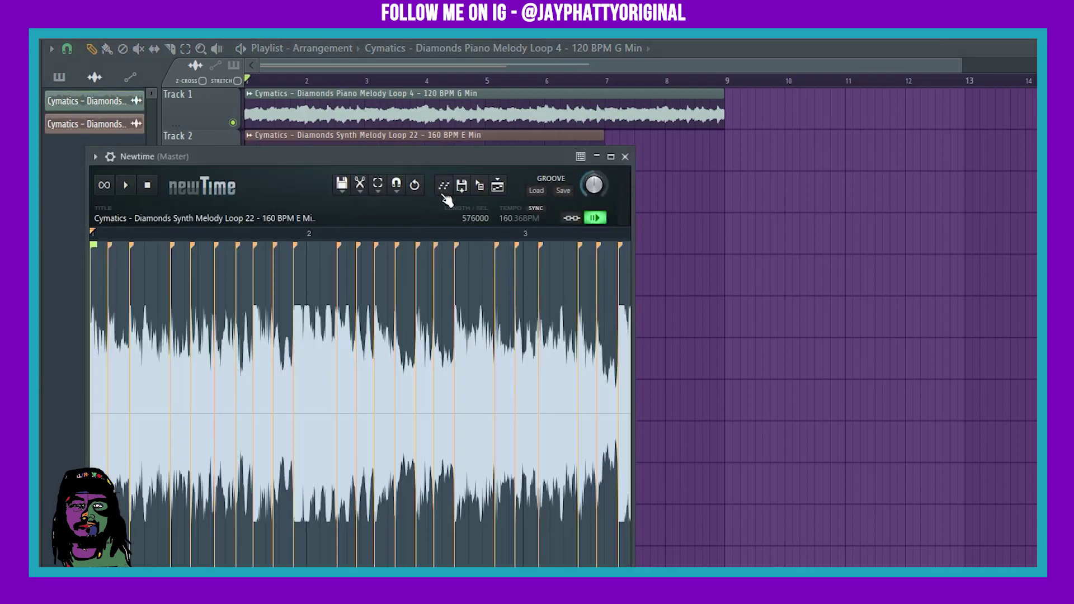
drag(342, 164, 423, 197)
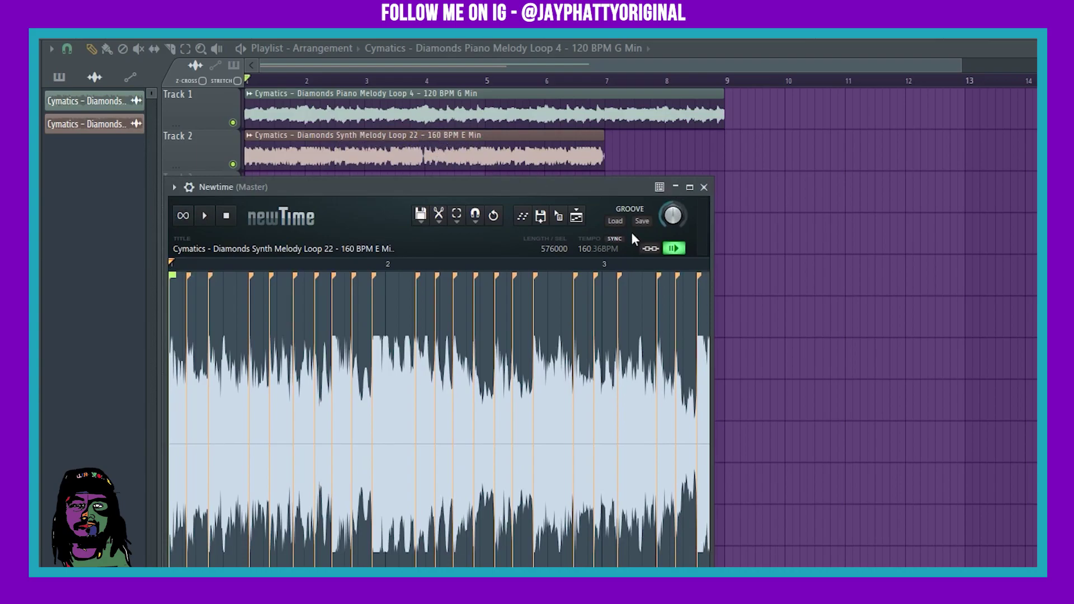
Change the synth loop's Newtime tempo from 160.36 to exactly 160 BPM and enable SYNC
click(586, 249)
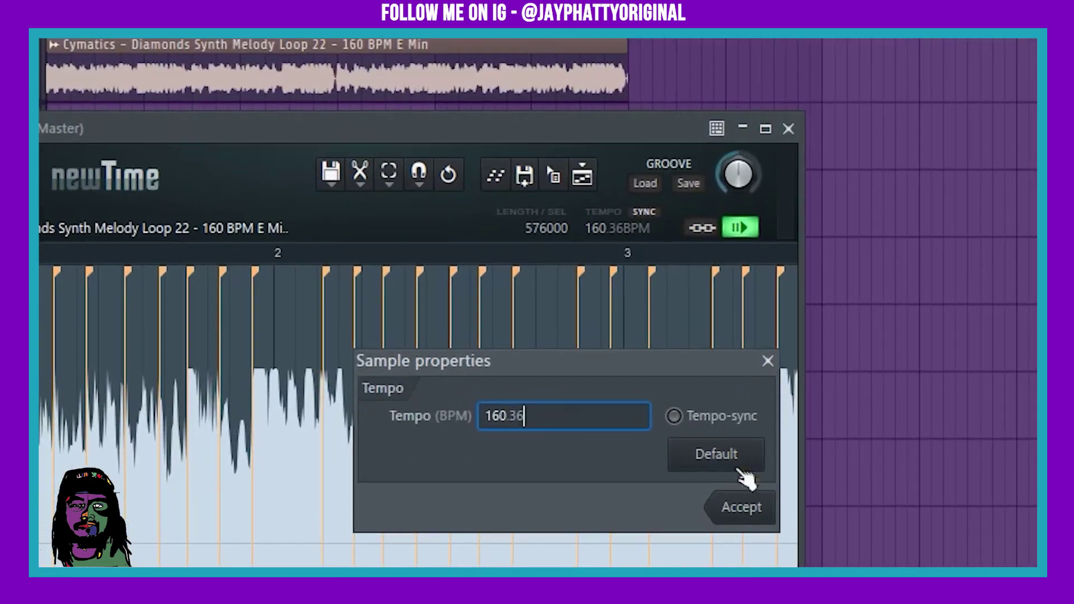
click(767, 361)
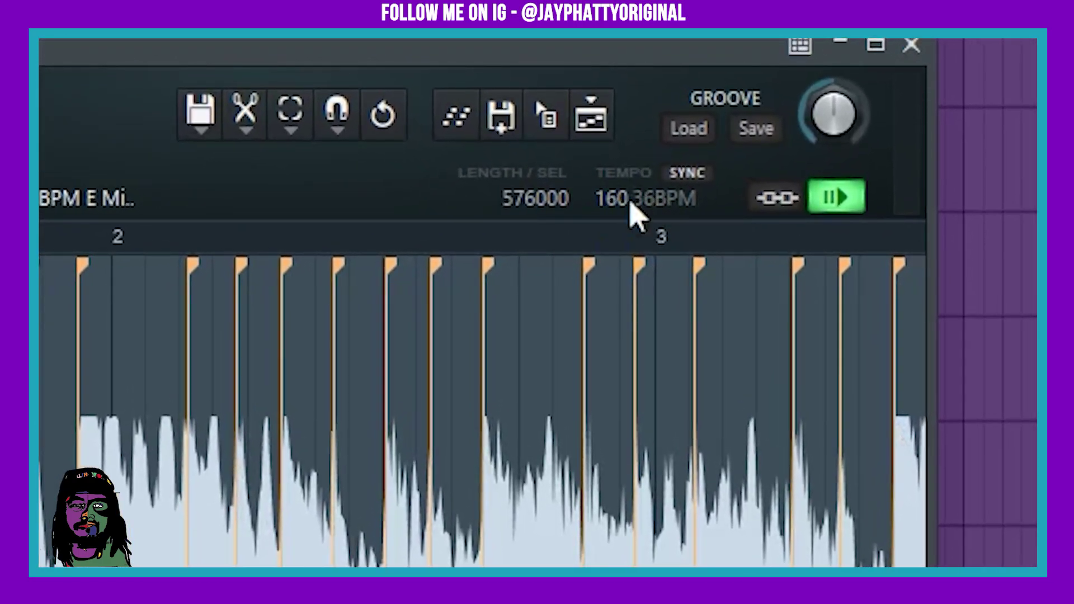
click(626, 205)
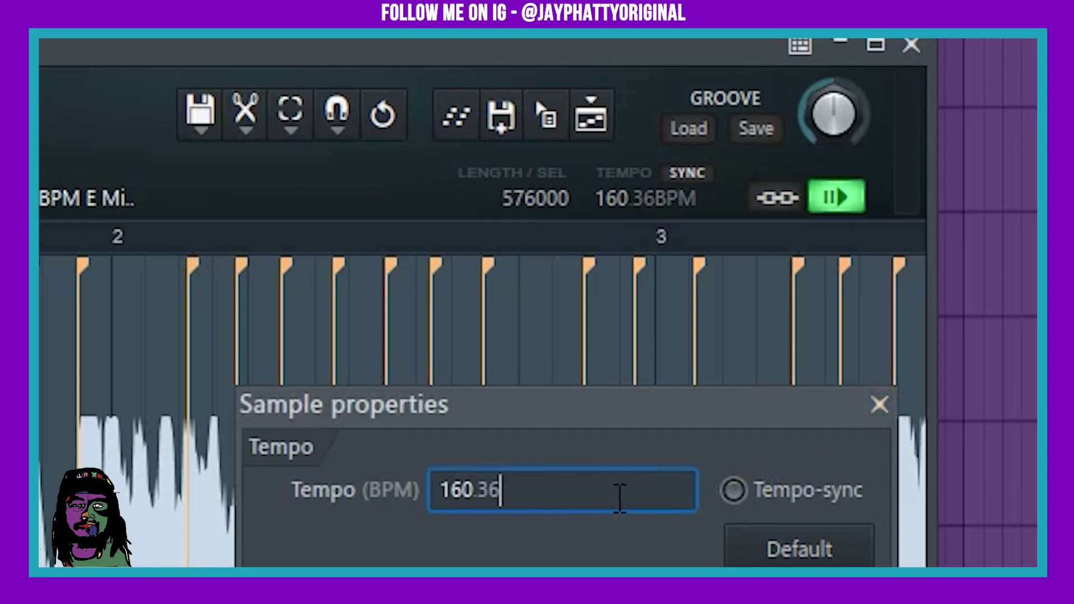
key(BackSpace)
key(BackSpace)
key(BackSpace)
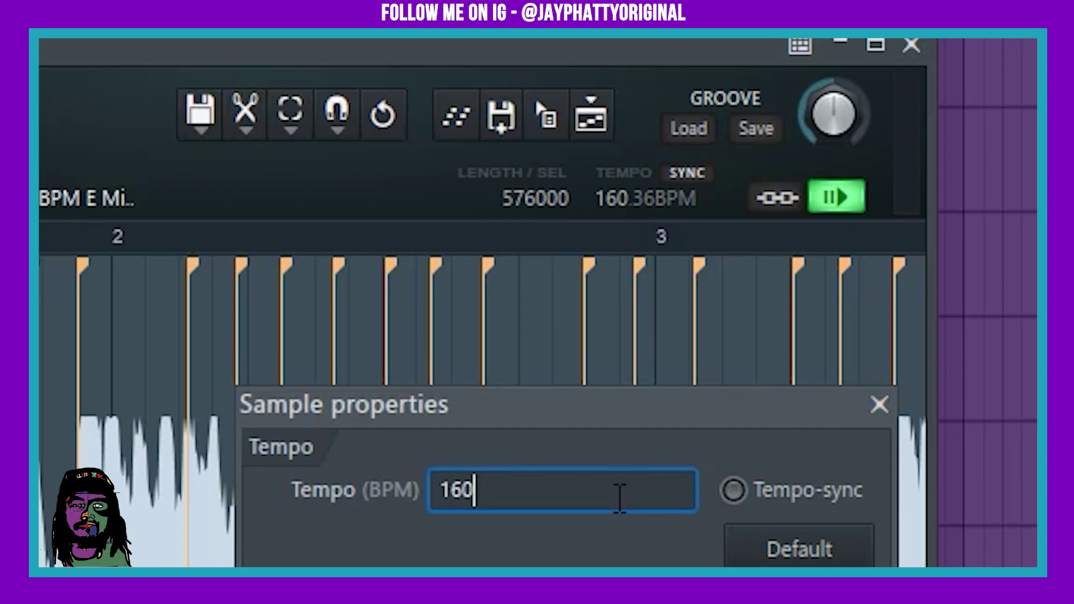
key(Return)
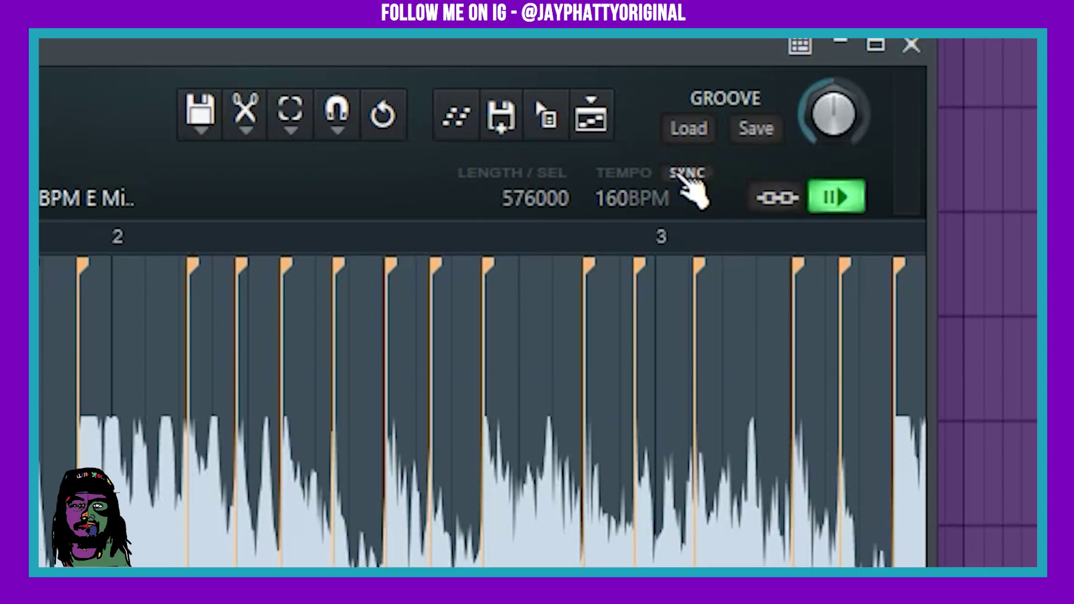
click(684, 173)
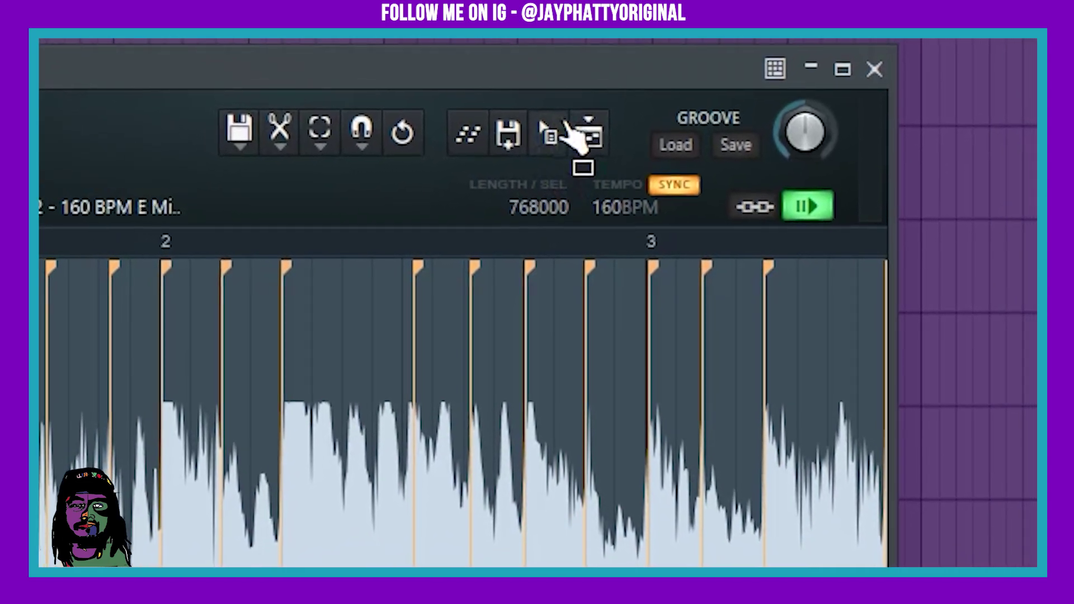
Drag the warped synth loop into the playlist, delete the original Track 2 clip, and move the copy to Track 2
drag(571, 131, 190, 258)
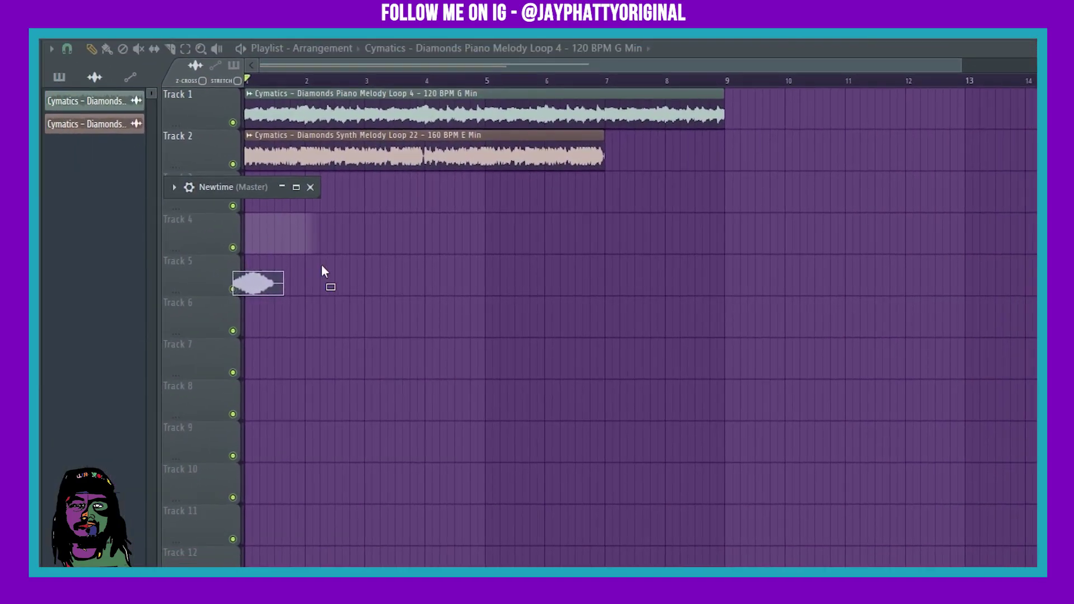
drag(322, 267, 326, 269)
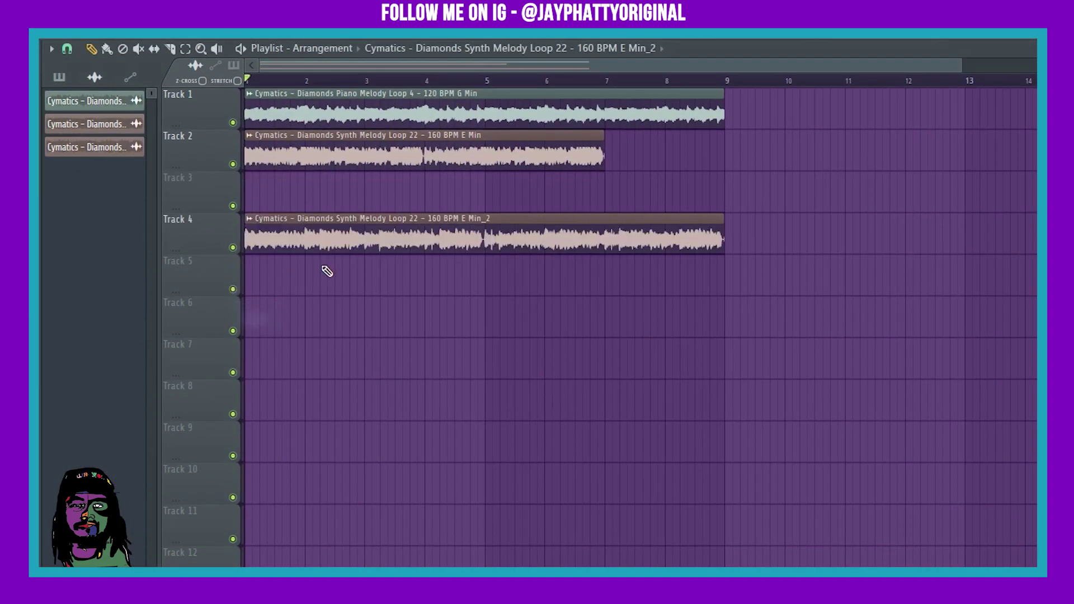
right_click(283, 157)
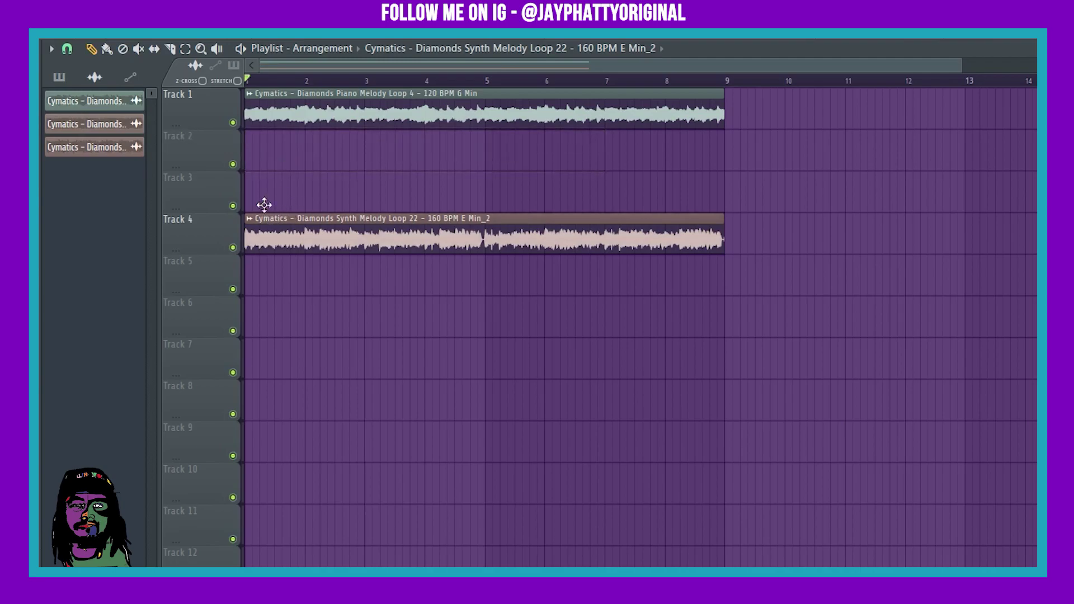
drag(264, 215, 196, 127)
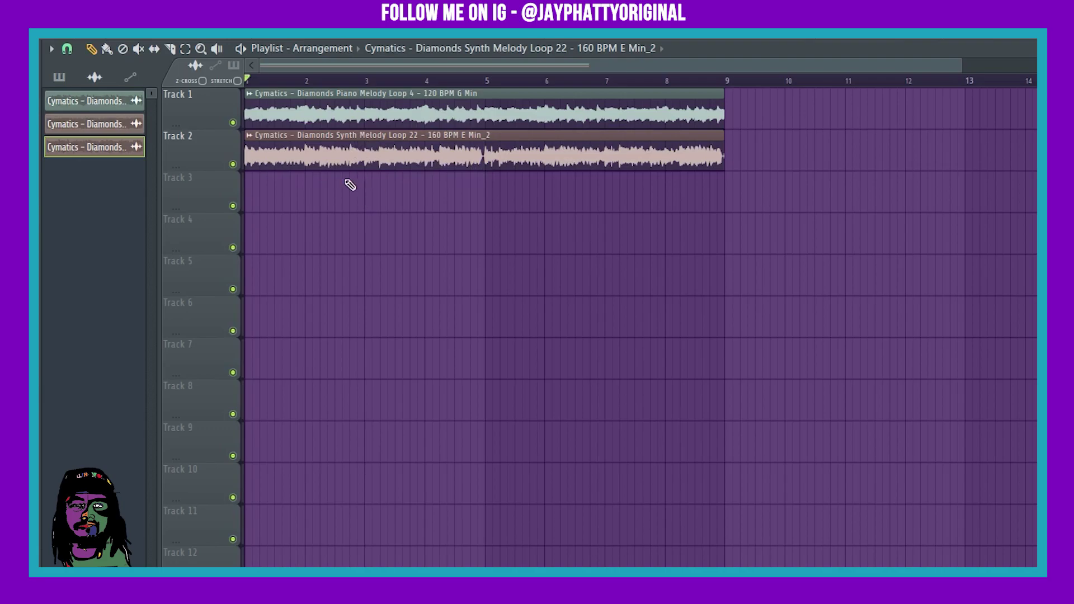
Open the warped synth loop's sample settings and check its C5 root note
double_click(271, 162)
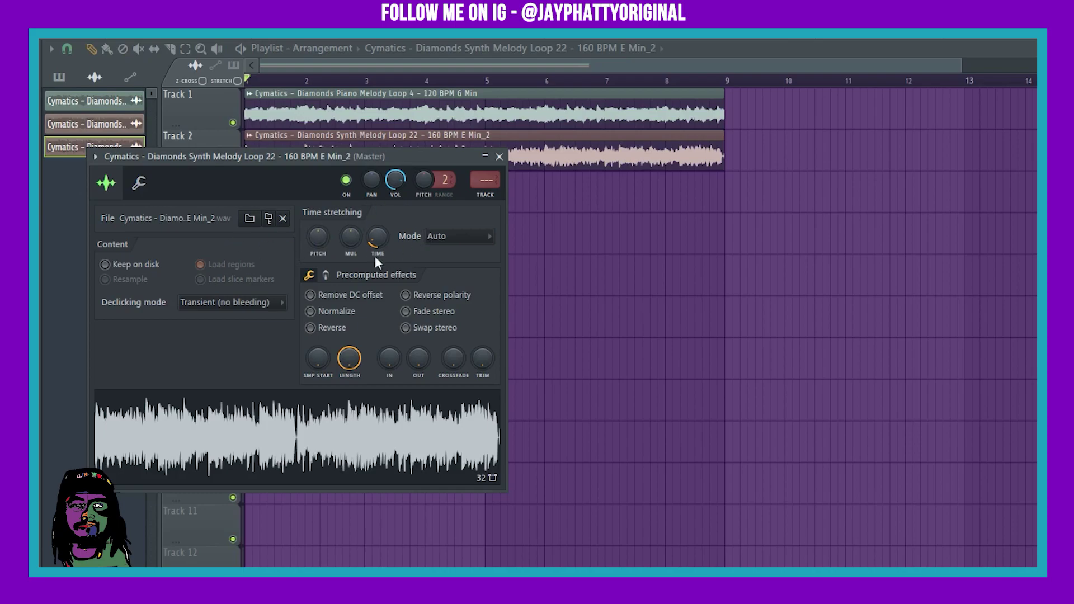
drag(204, 155, 362, 182)
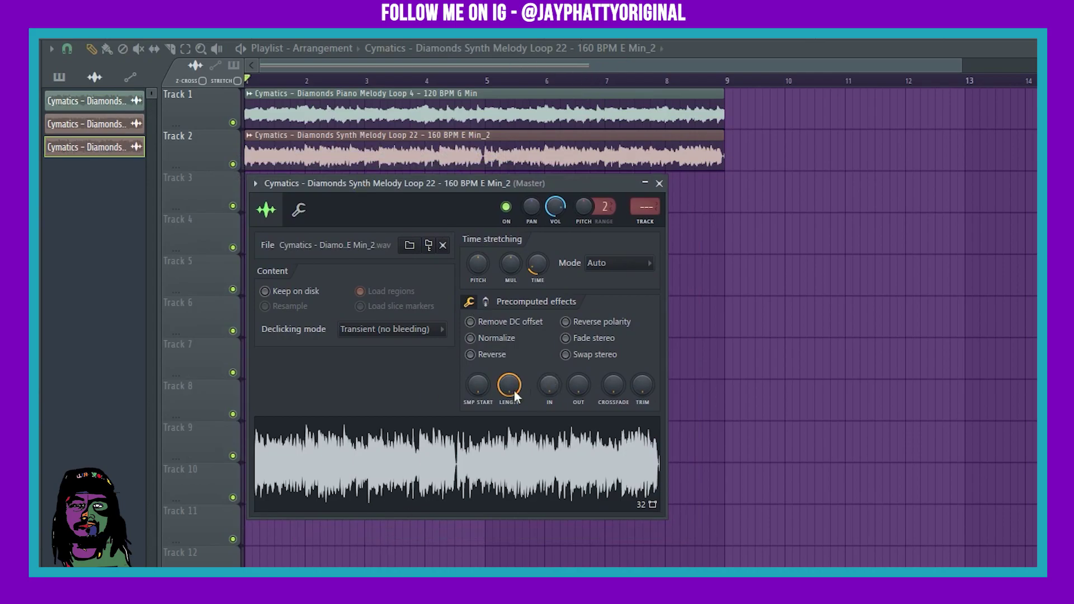
click(300, 216)
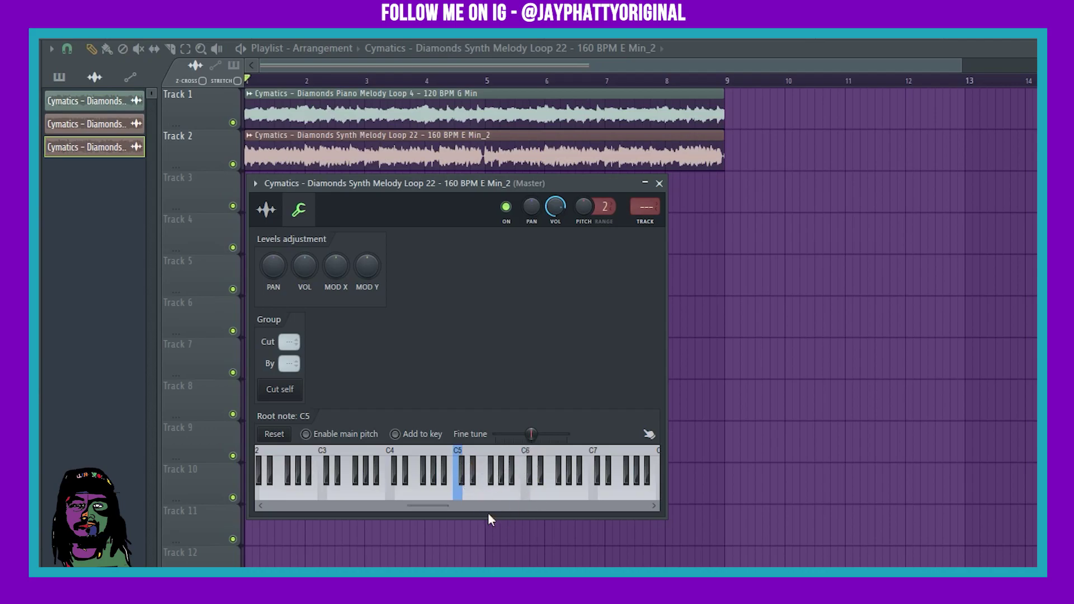
click(270, 218)
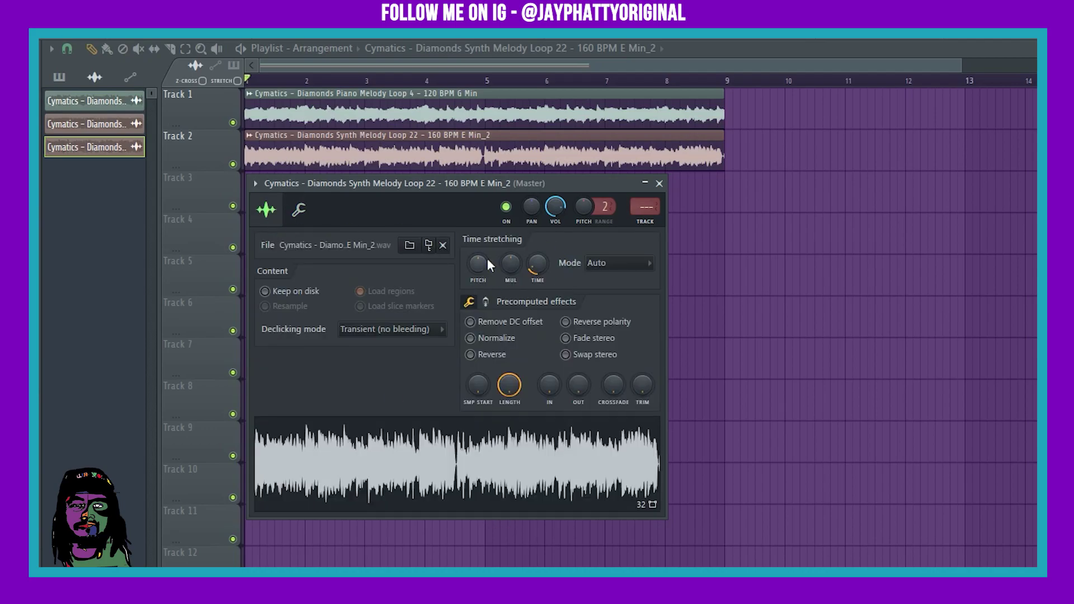
Set the time-stretch pitch knob to -200 cents, then to +100 cents
drag(486, 257, 486, 280)
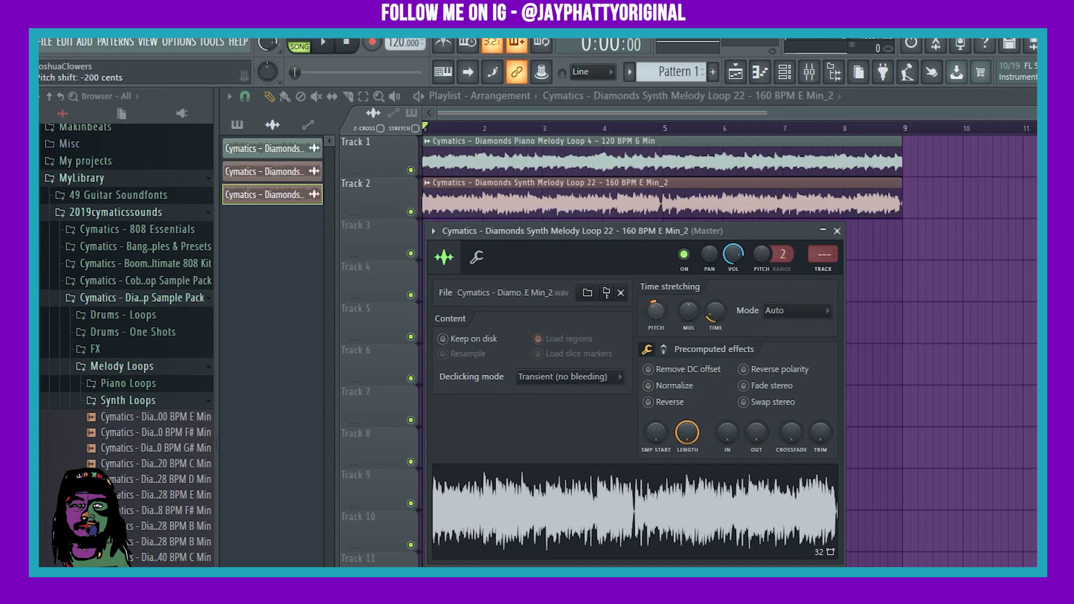
drag(656, 310, 656, 294)
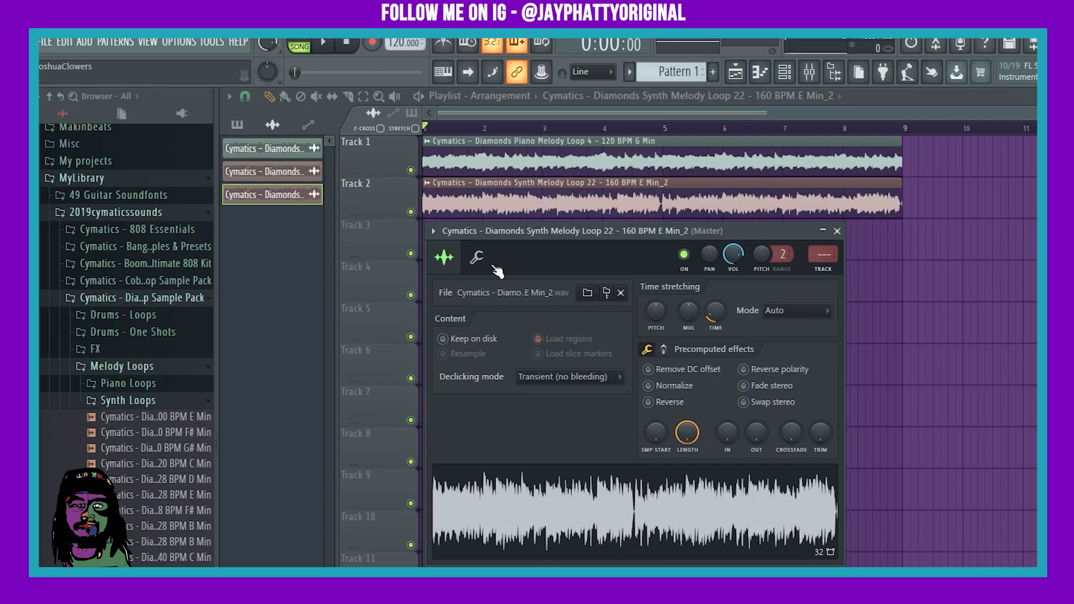
click(477, 259)
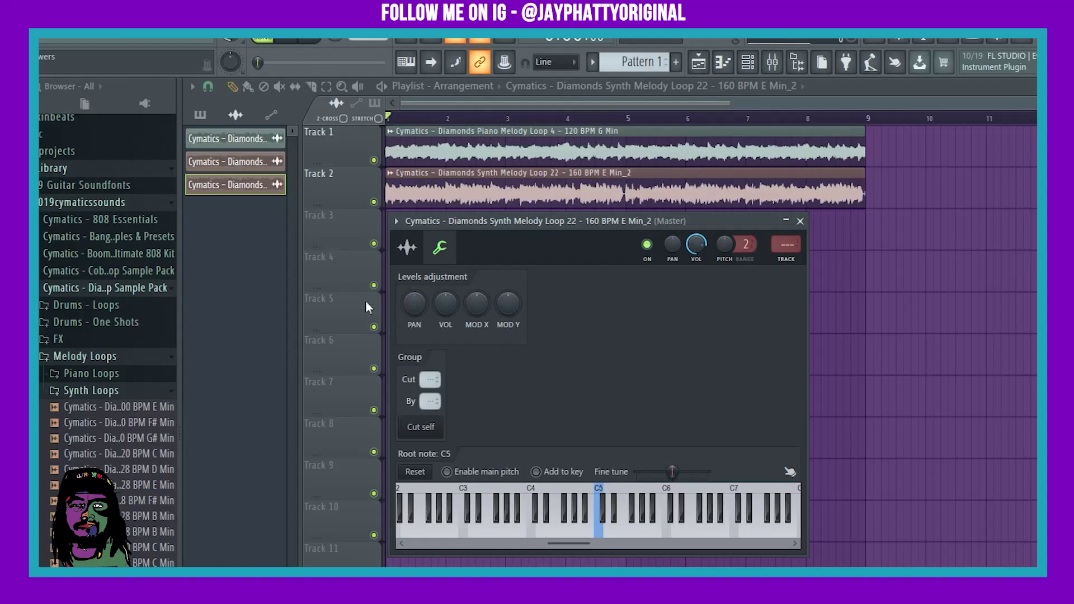
click(445, 257)
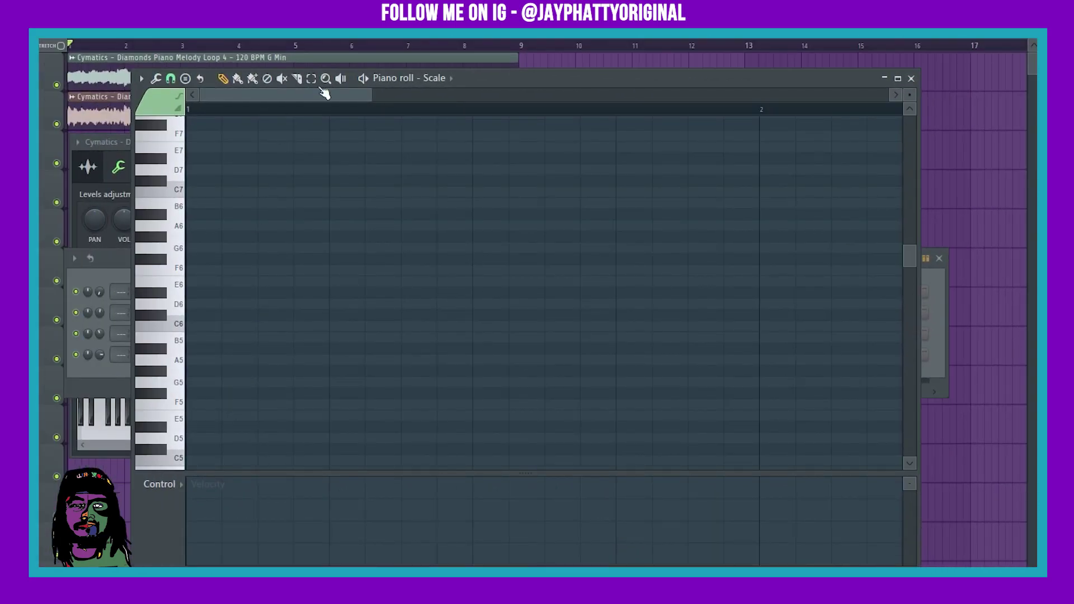
Move the Scale piano roll aside to reveal the playlist and scroll its note grid
drag(482, 79, 589, 155)
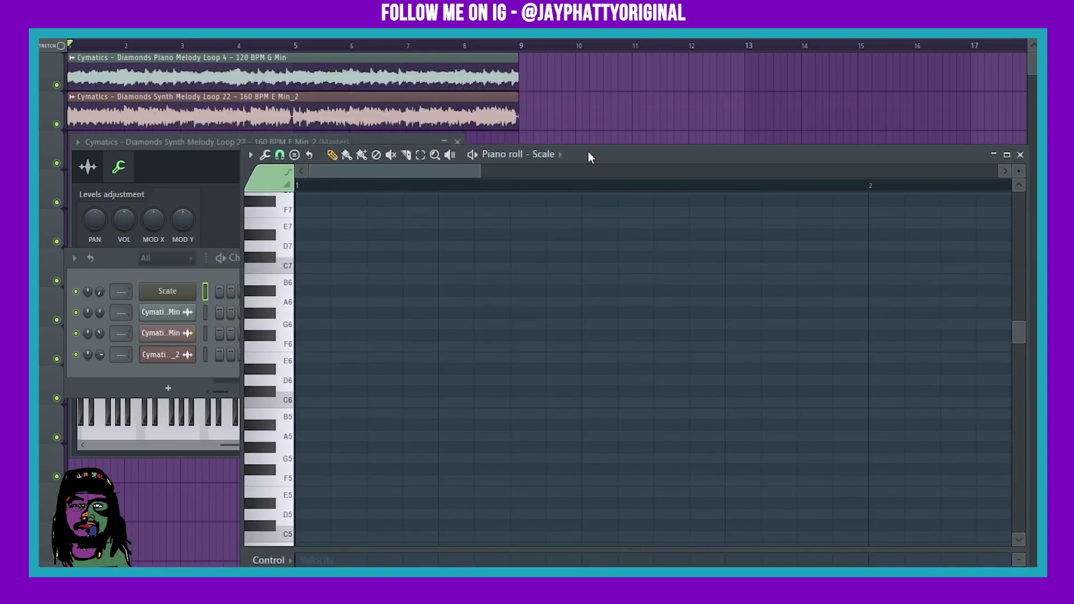
scroll(462, 313, down, 3)
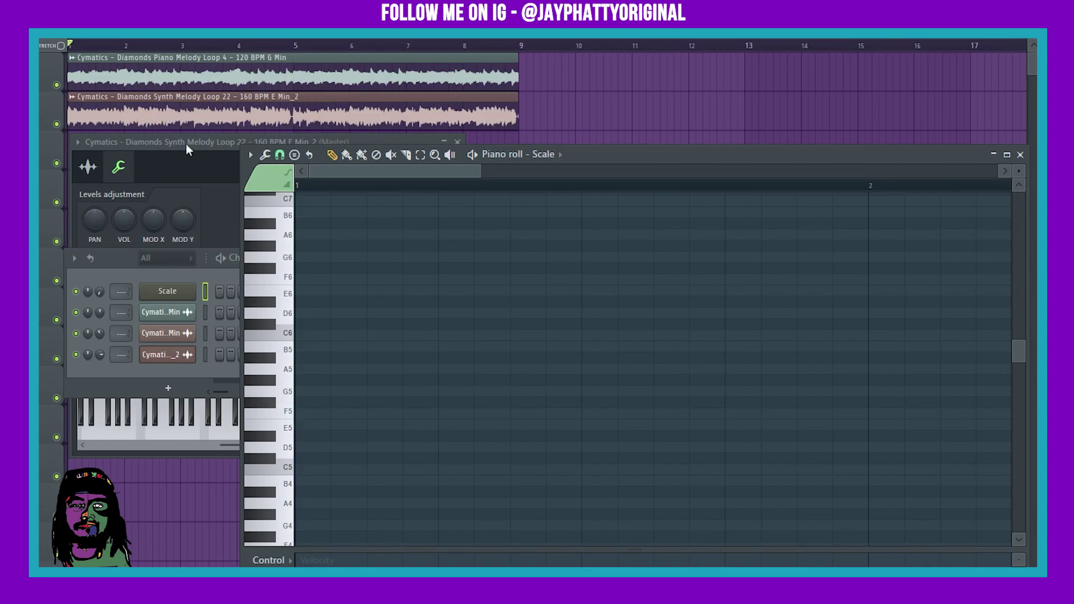
Close the Scale piano roll, return to the synth's time-stretch settings, and play the arrangement once
click(171, 160)
click(88, 166)
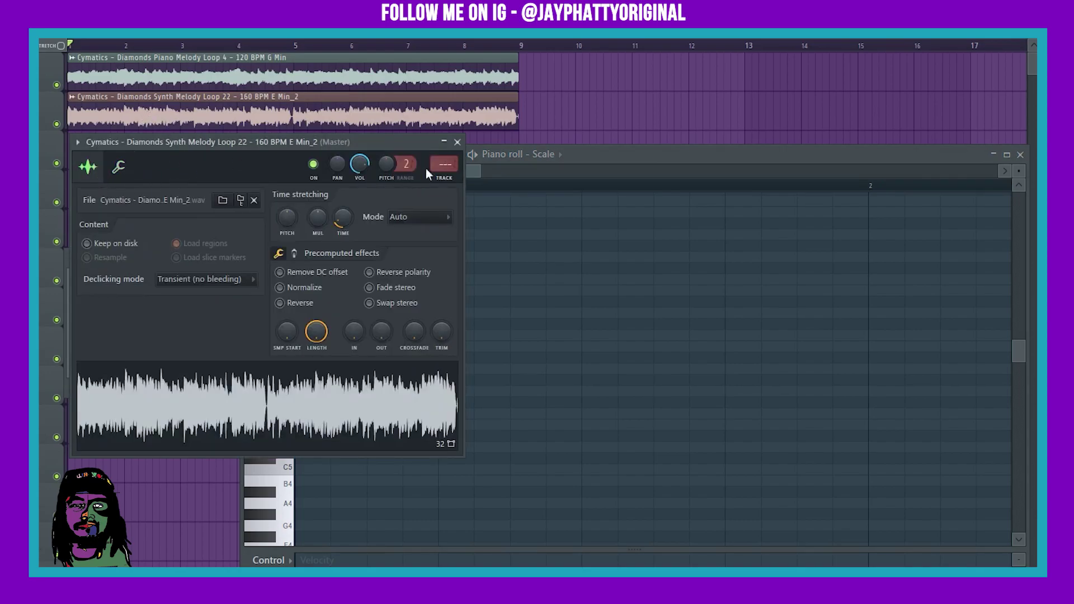
click(457, 142)
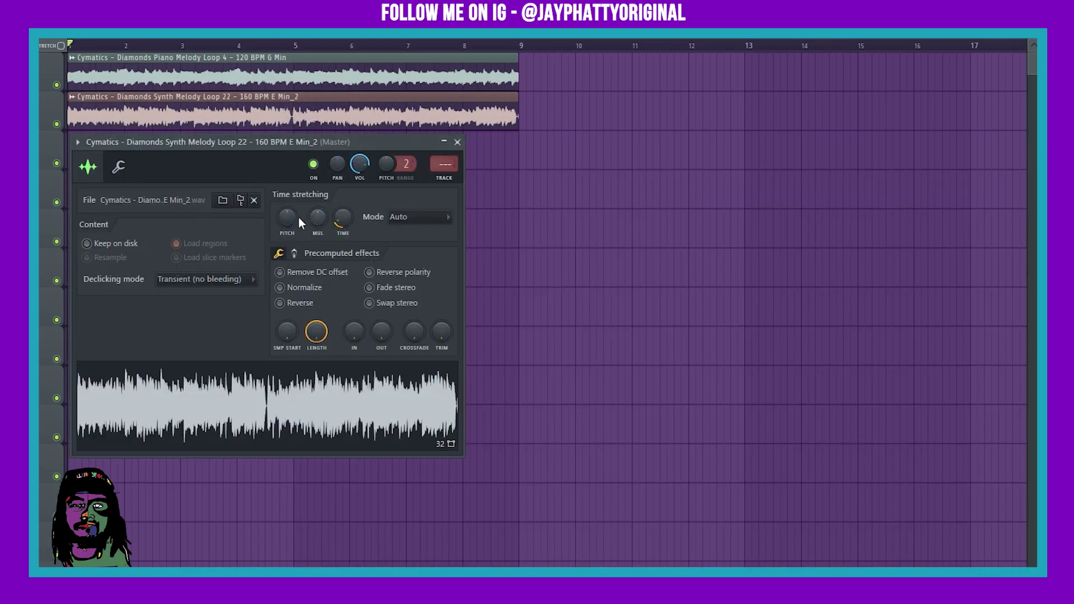
click(287, 218)
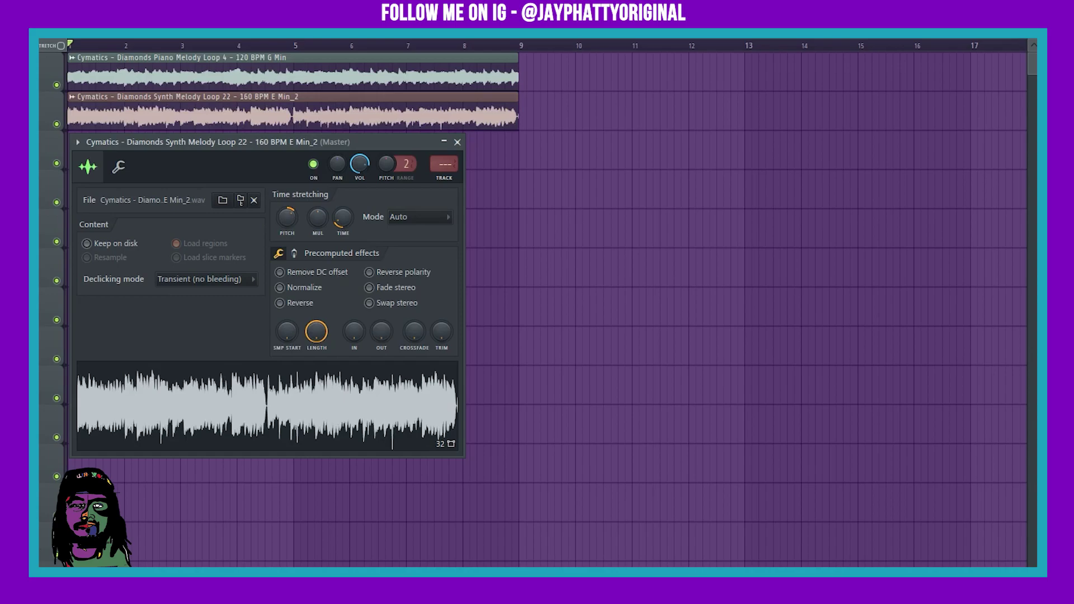
key(space)
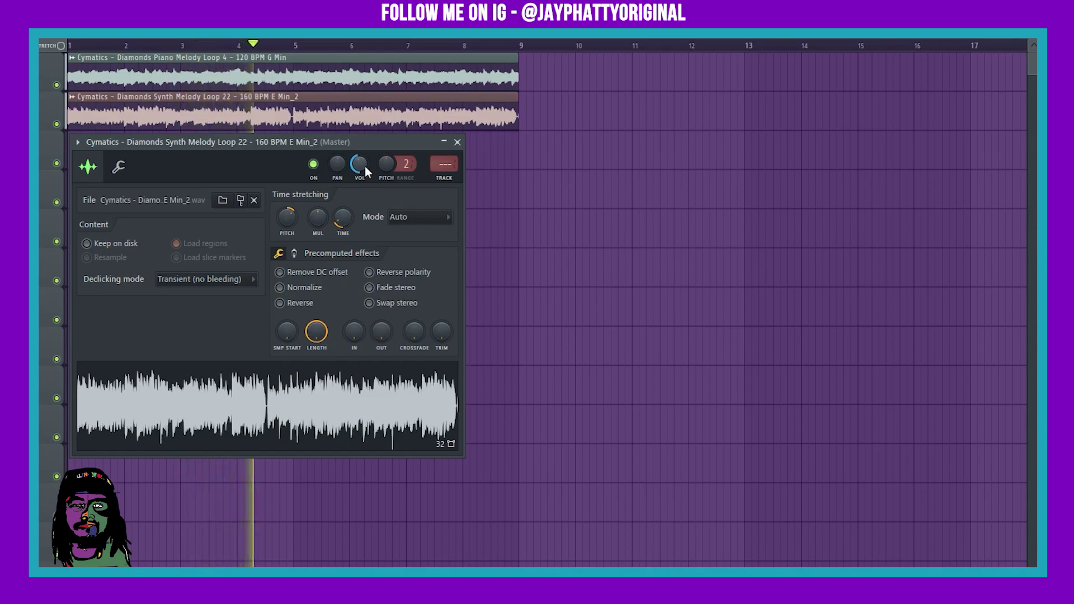
key(space)
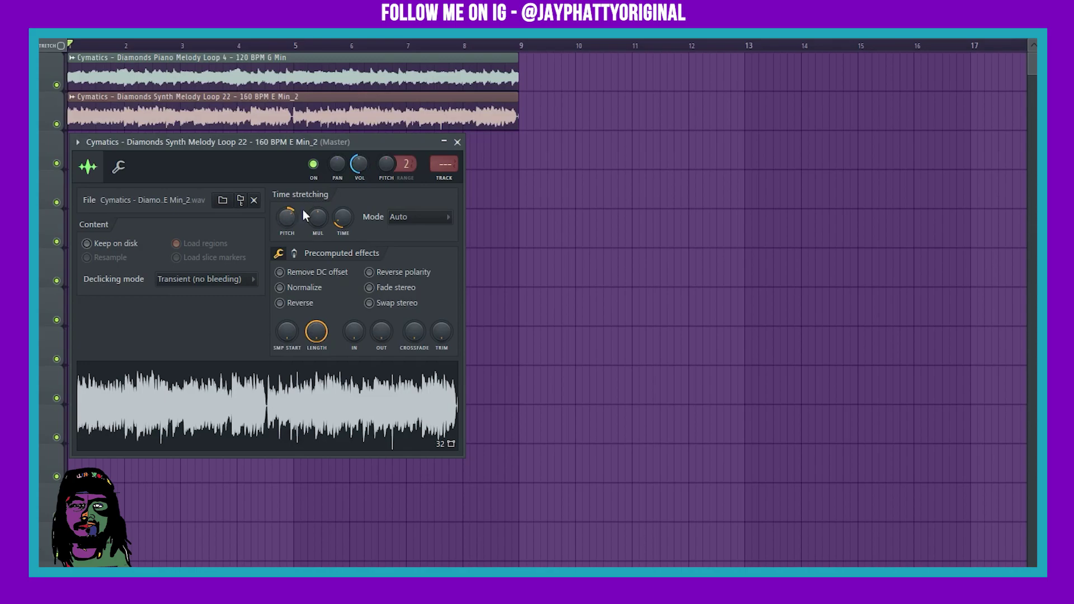
Reset the synth loop's time-stretch pitch from the knob's context menu and play both loops from bar 1
right_click(287, 216)
click(316, 219)
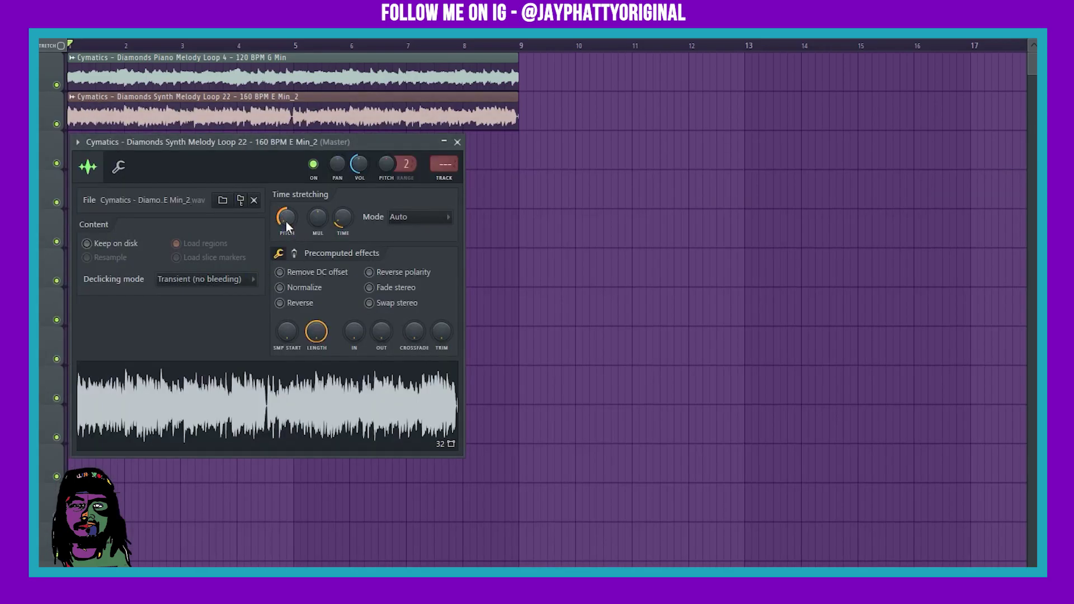
key(space)
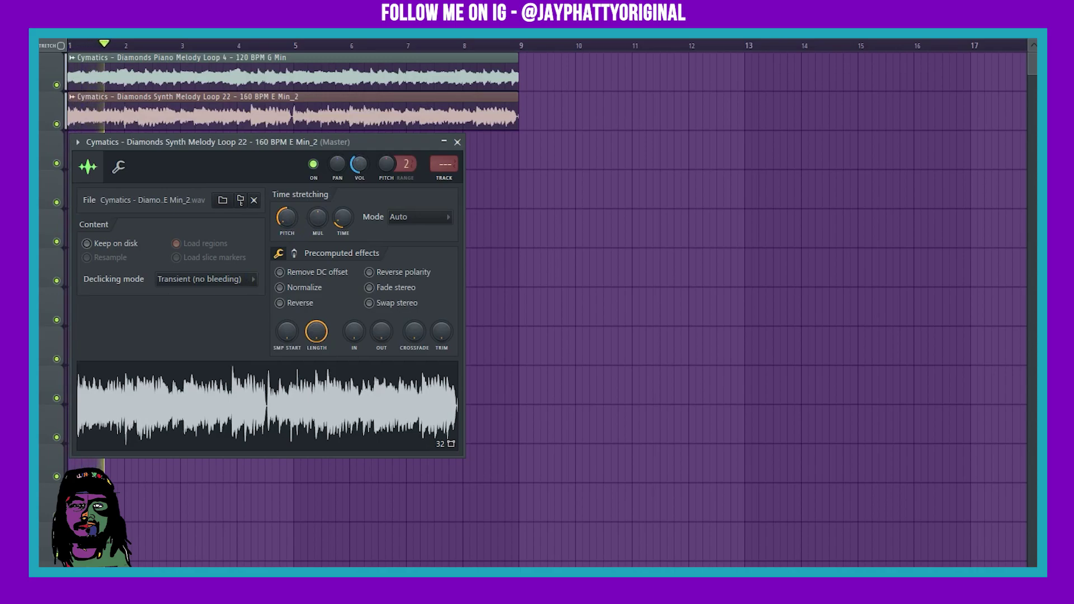